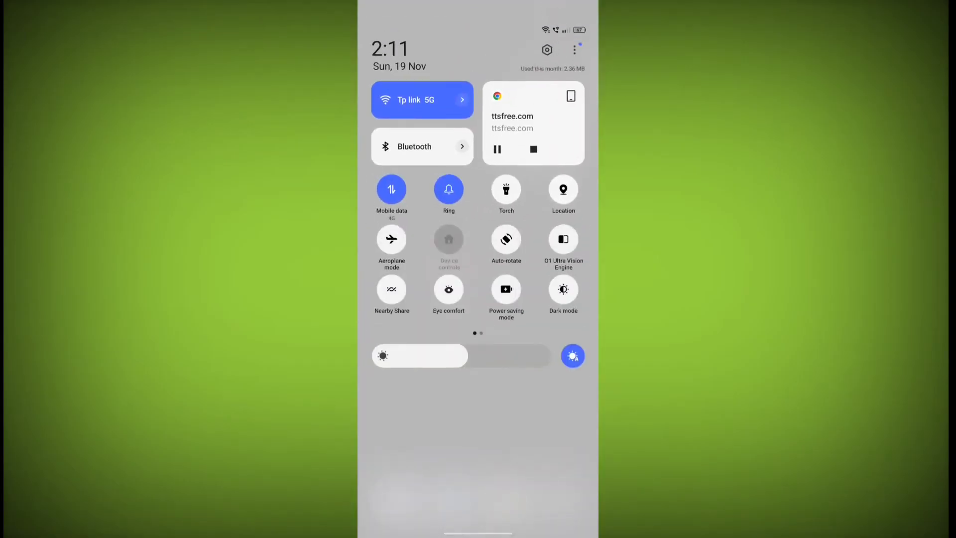
Check the Wi-Fi panel shows Tp link 5G connected, then close it
click(424, 98)
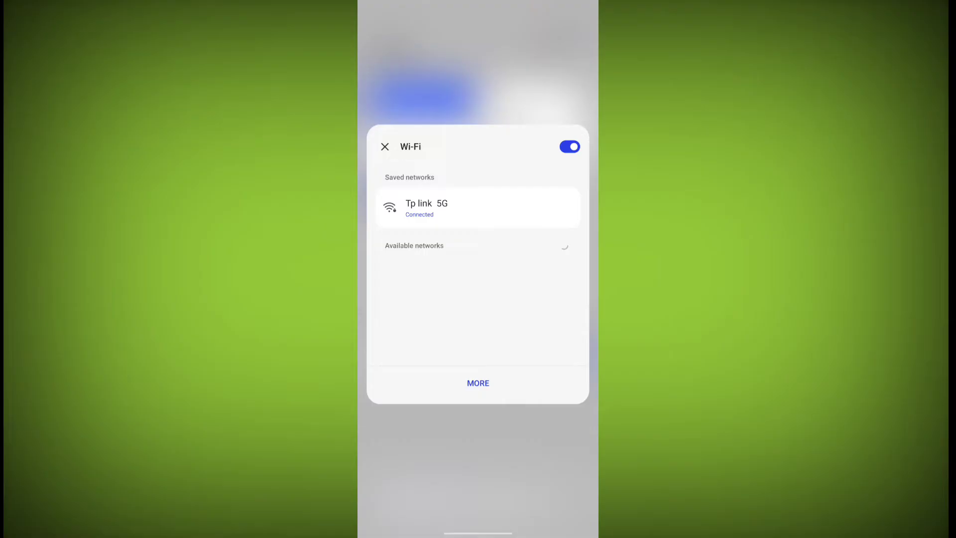
key(Escape)
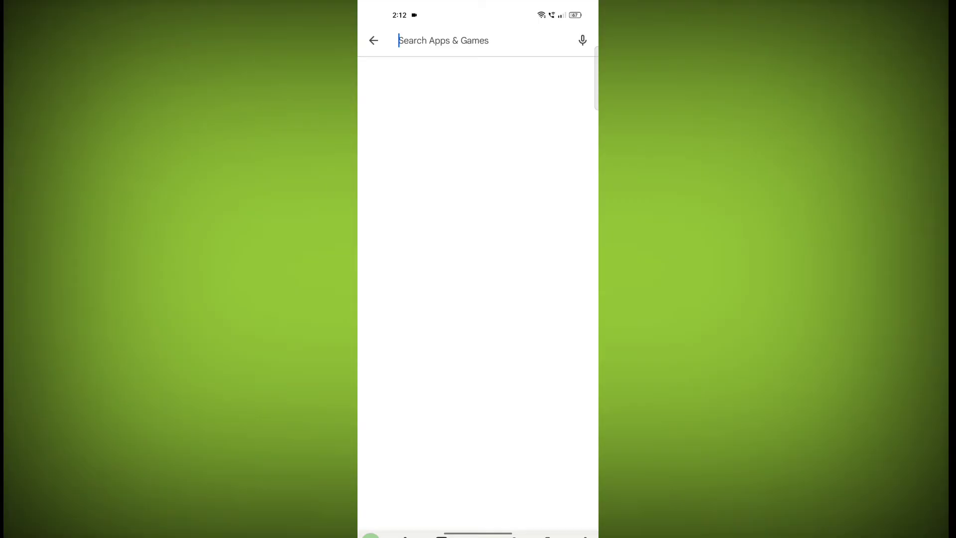
text(netfli)
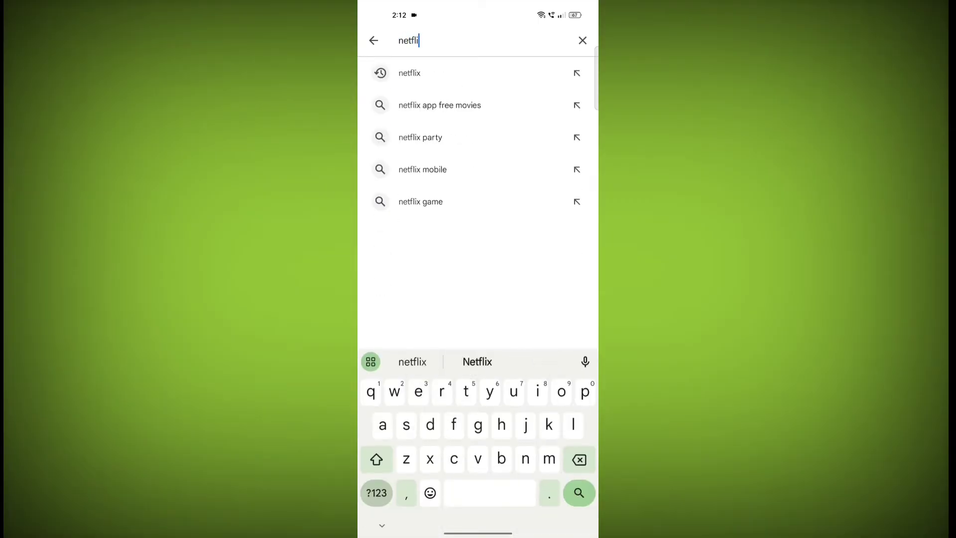
text(x)
Search the Play Store for netflix
key(Return)
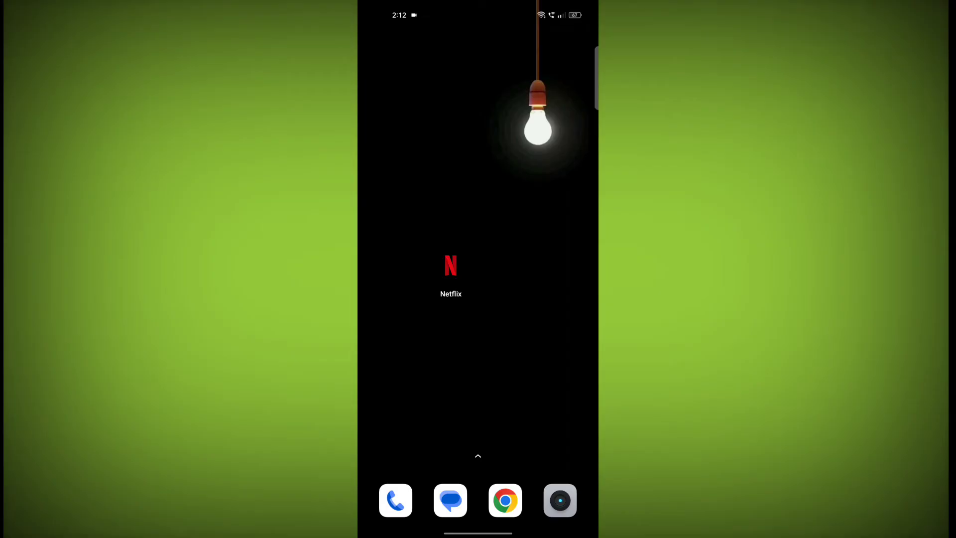
Force stop Netflix from its App info page
click(451, 266)
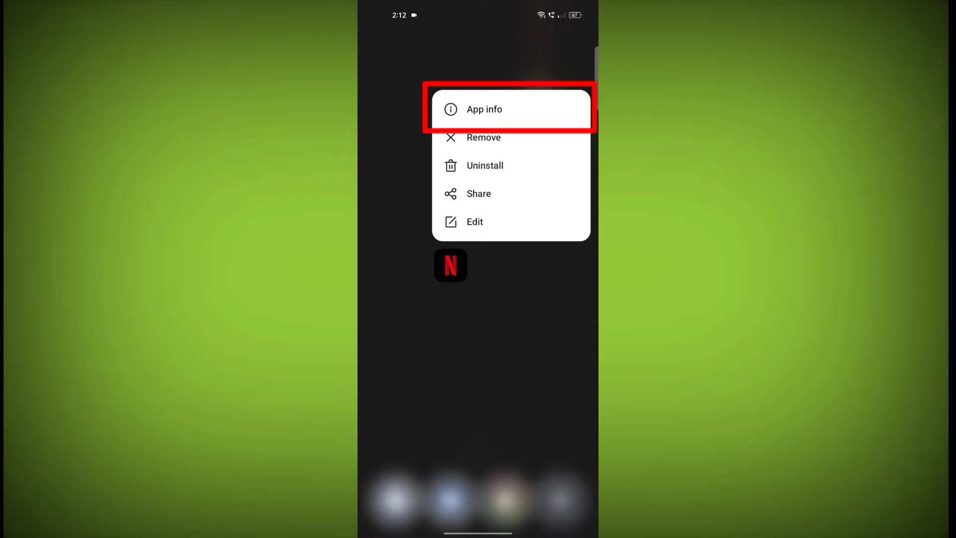
click(484, 109)
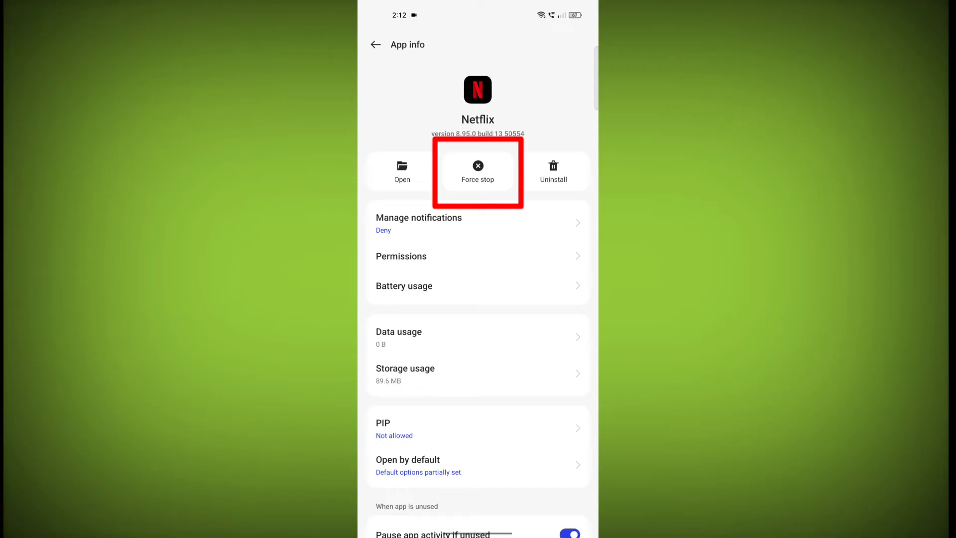
click(478, 172)
click(478, 456)
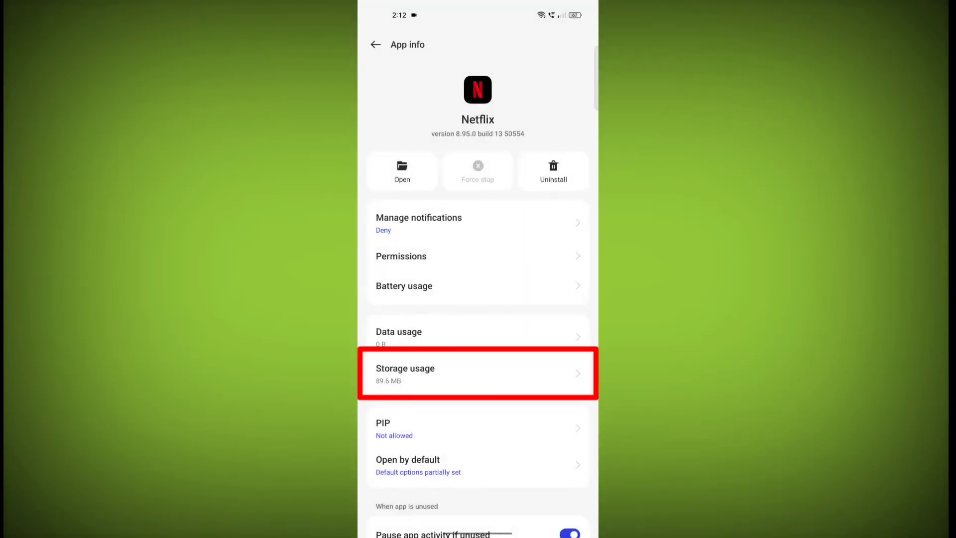
Clear Netflix's cache and delete its app data from Storage usage
click(478, 374)
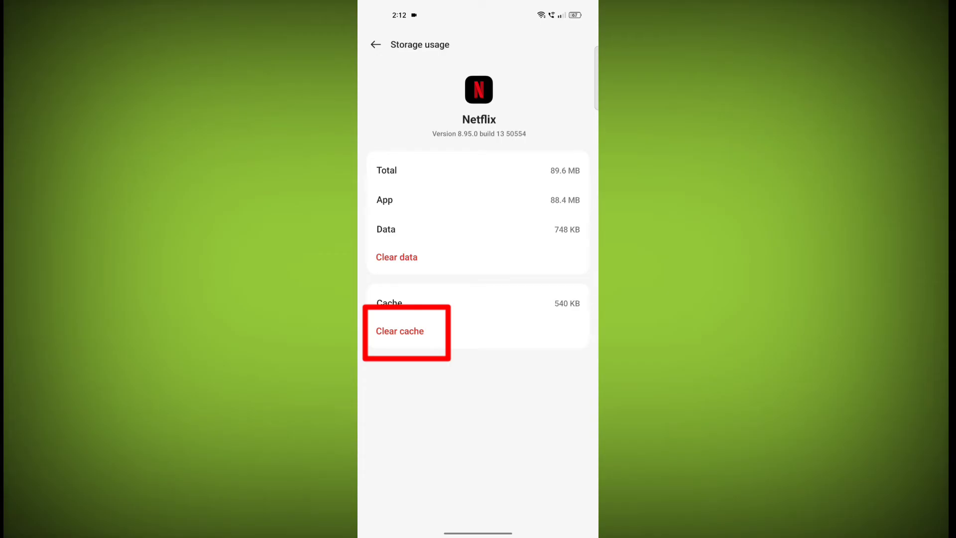
click(399, 331)
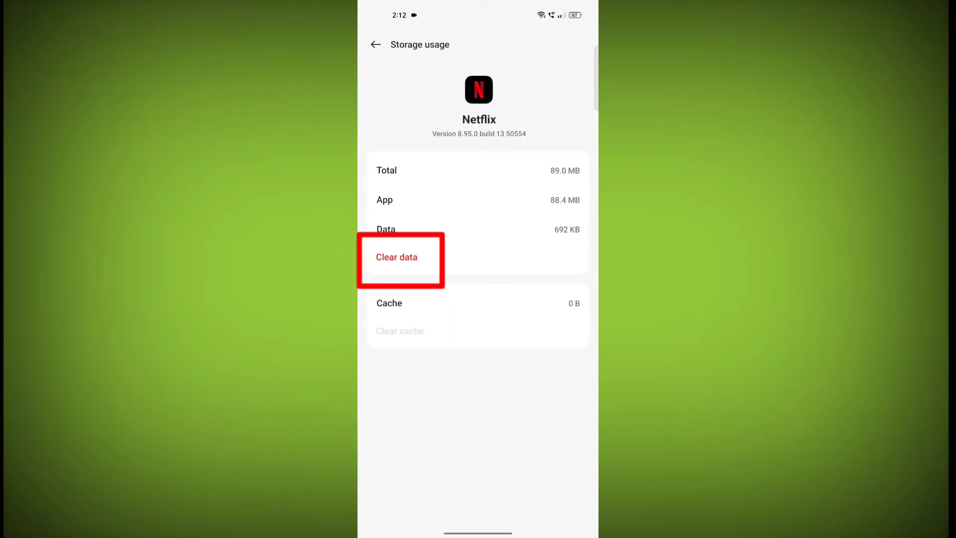
click(397, 257)
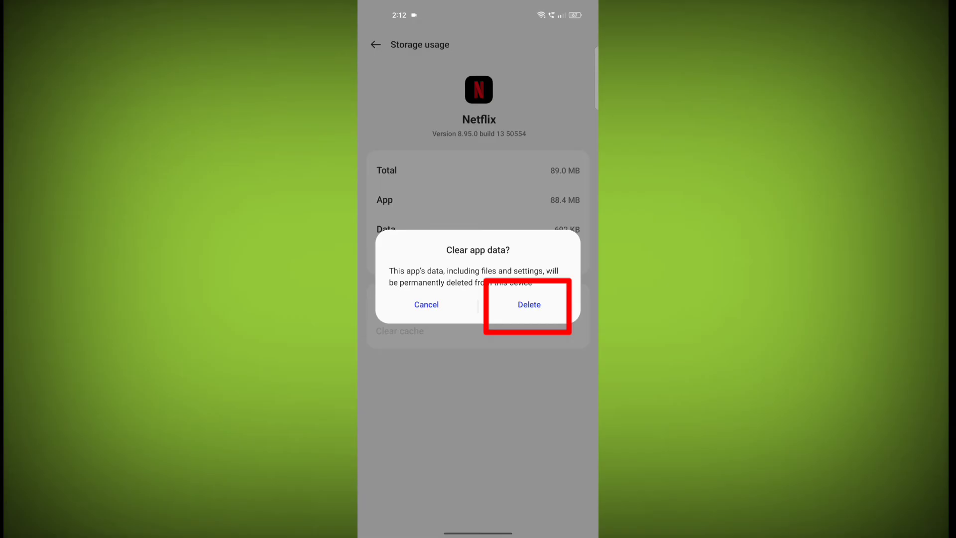
click(529, 304)
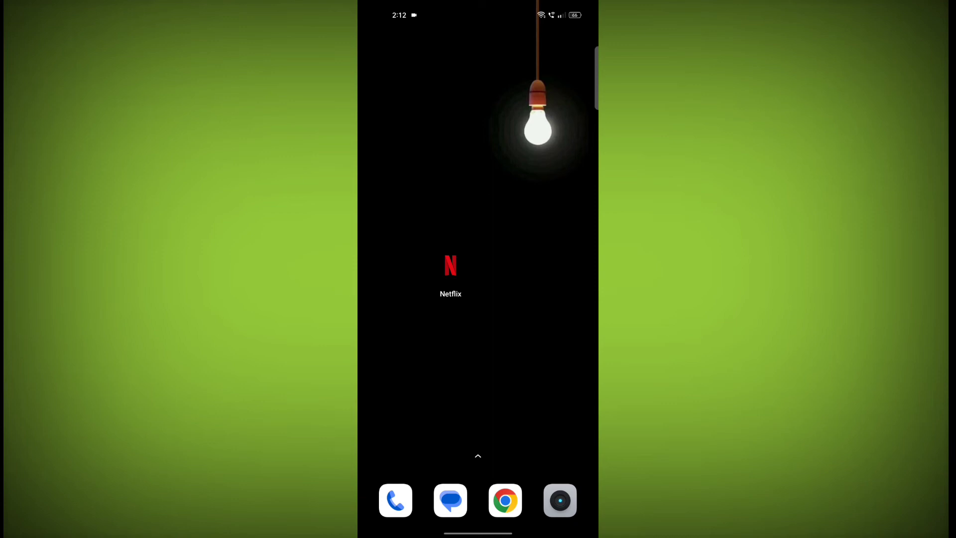
Uninstall Netflix from the home screen icon menu
click(450, 266)
click(451, 266)
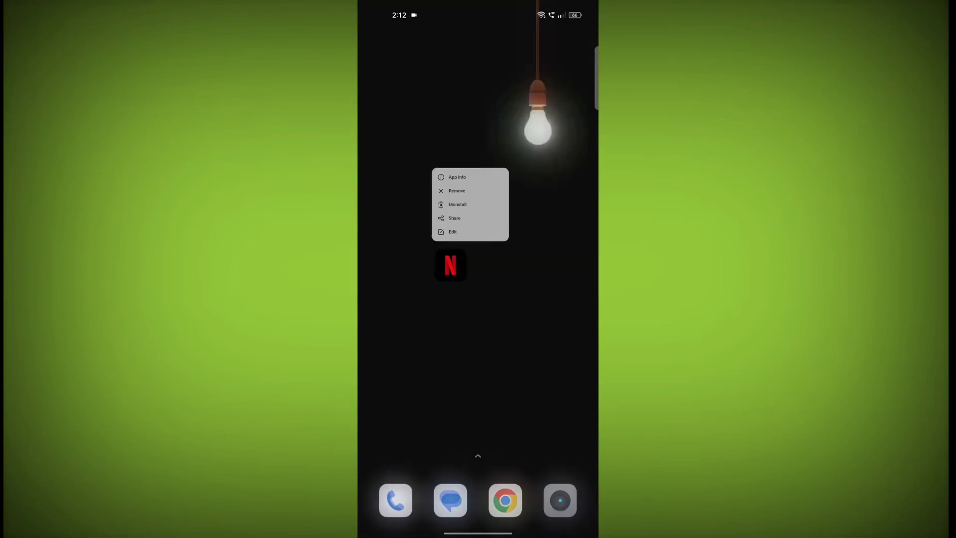
click(484, 165)
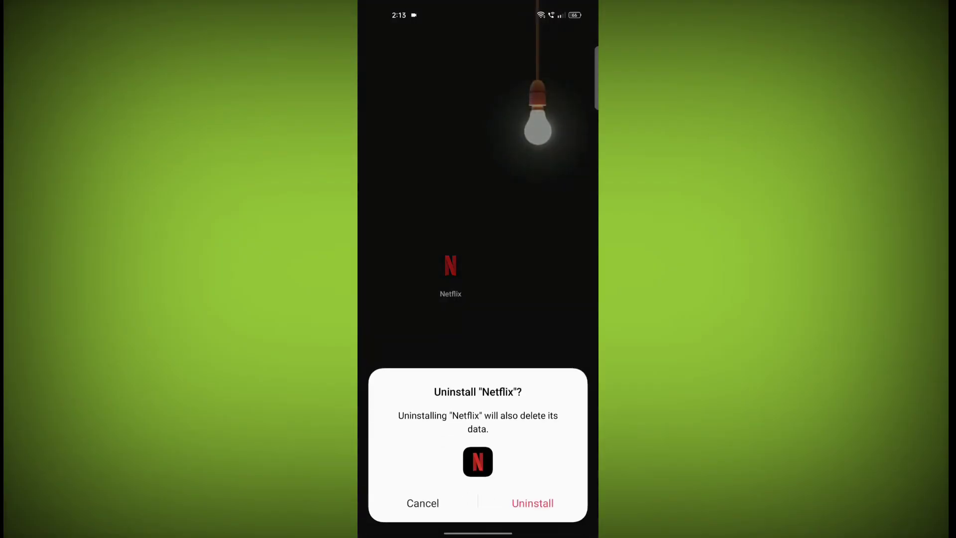
click(533, 502)
Start reinstalling Netflix from its Play Store page
click(451, 266)
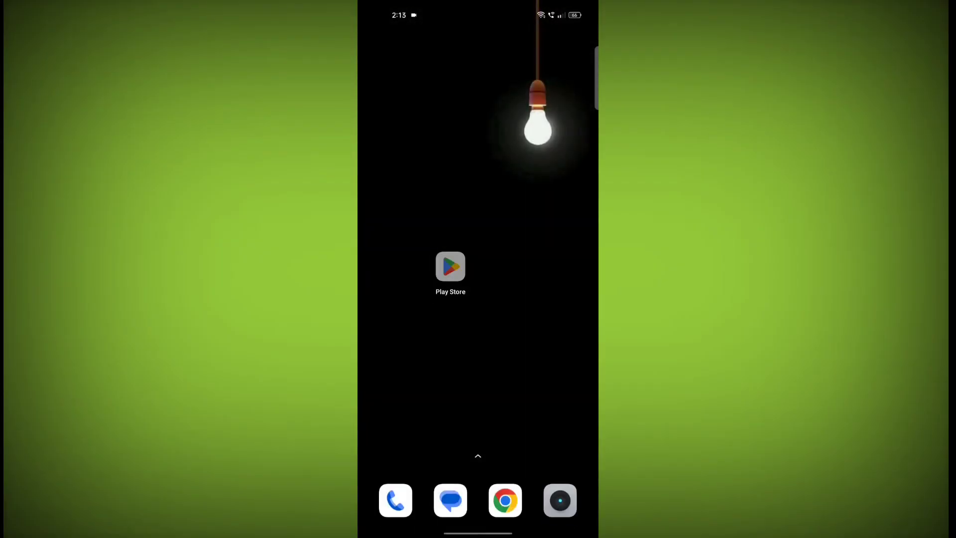
click(478, 170)
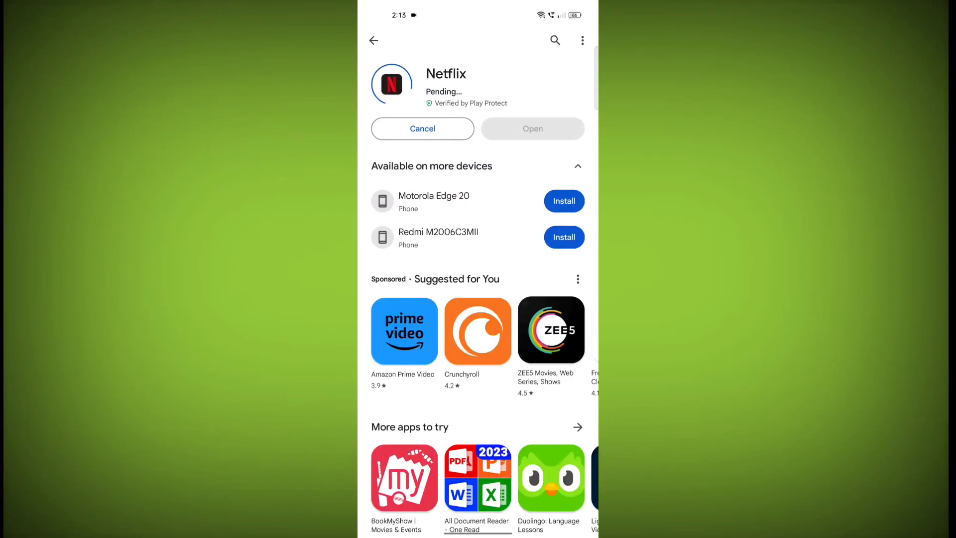